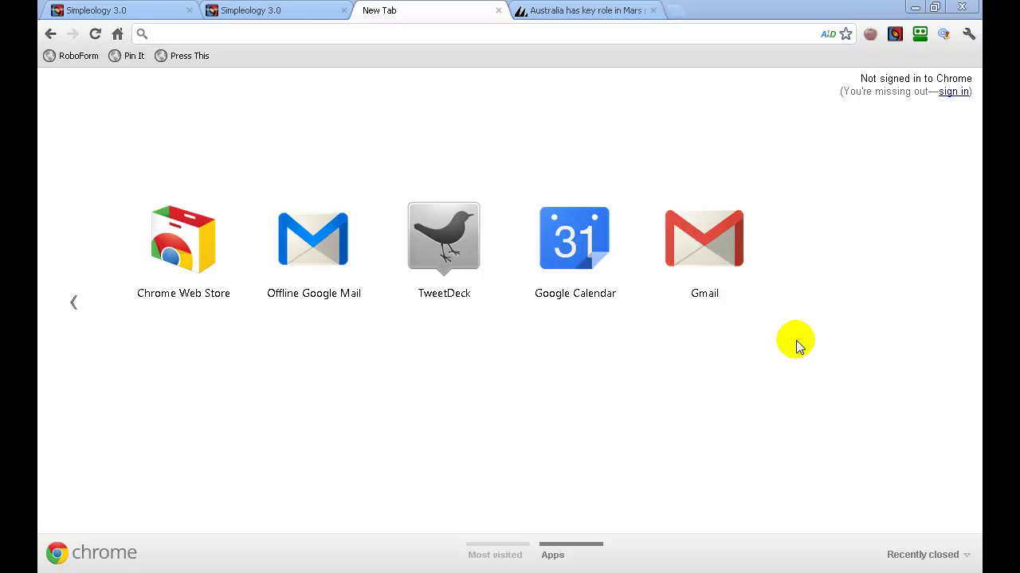
Check the Simpleology add-on's version information from its menu
{"action": "left_click", "coordinate": [893, 34]}
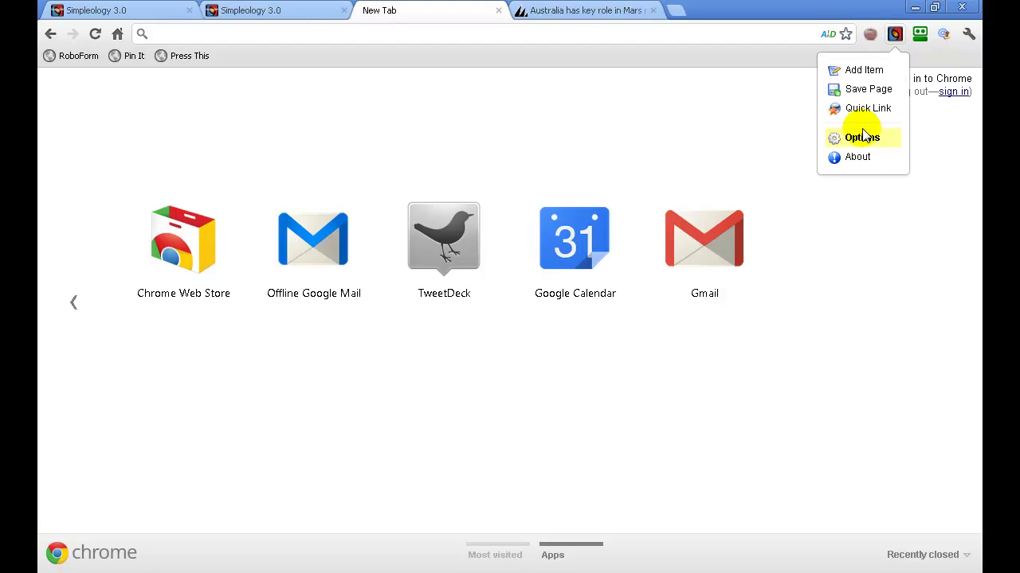
{"action": "left_click", "coordinate": [857, 158]}
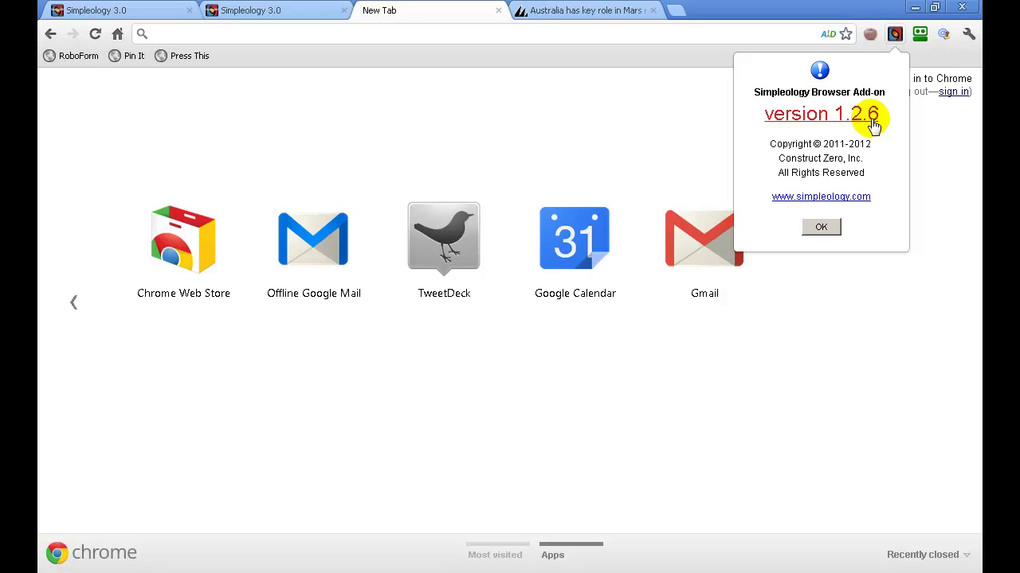
{"action": "left_click", "coordinate": [819, 228]}
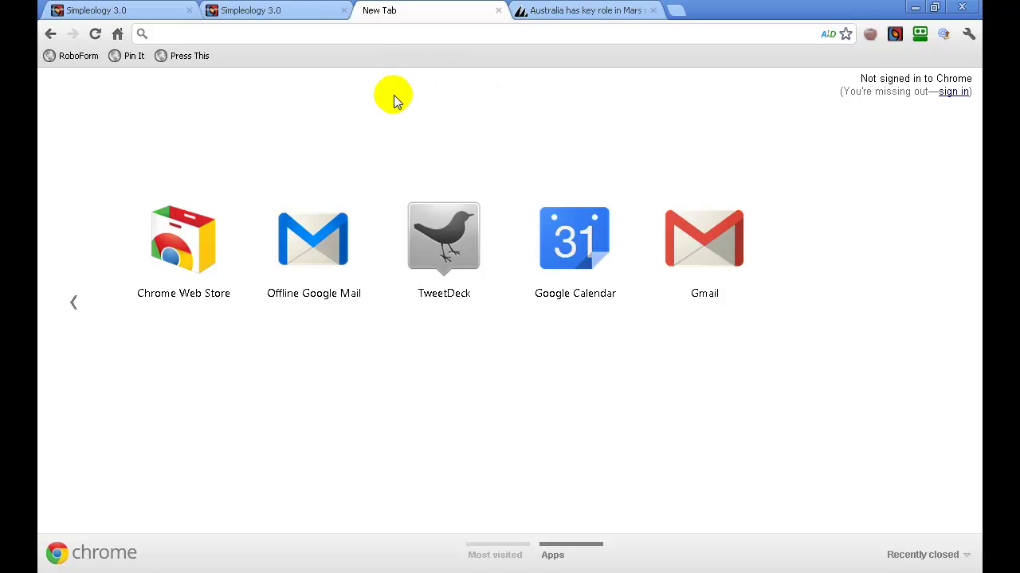
Check the Save to Dream Catcher option in the page and selected-text context menus on the Mars article
{"action": "right_click", "coordinate": [411, 155]}
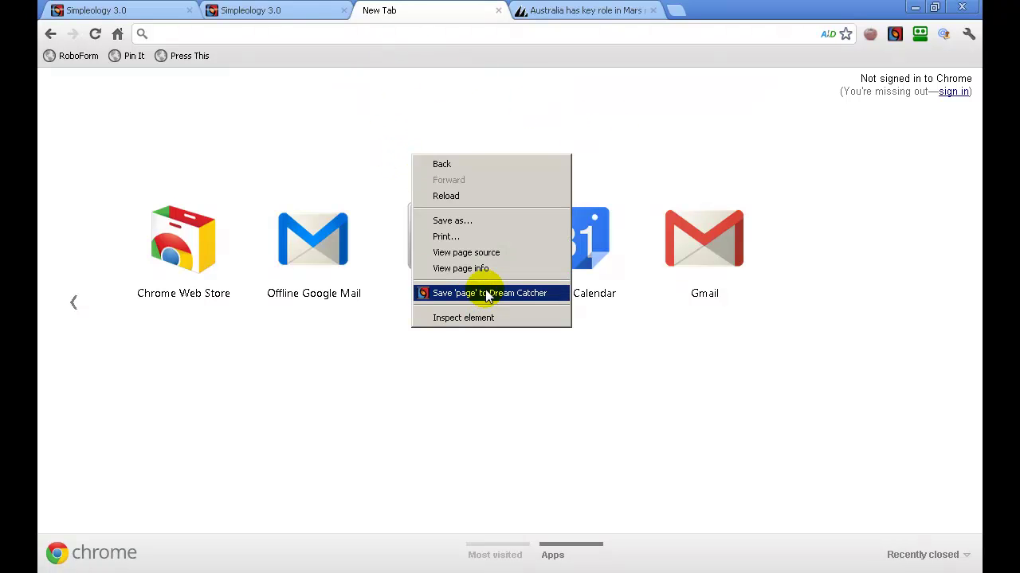
{"action": "left_click", "coordinate": [539, 197]}
{"action": "left_click", "coordinate": [584, 10]}
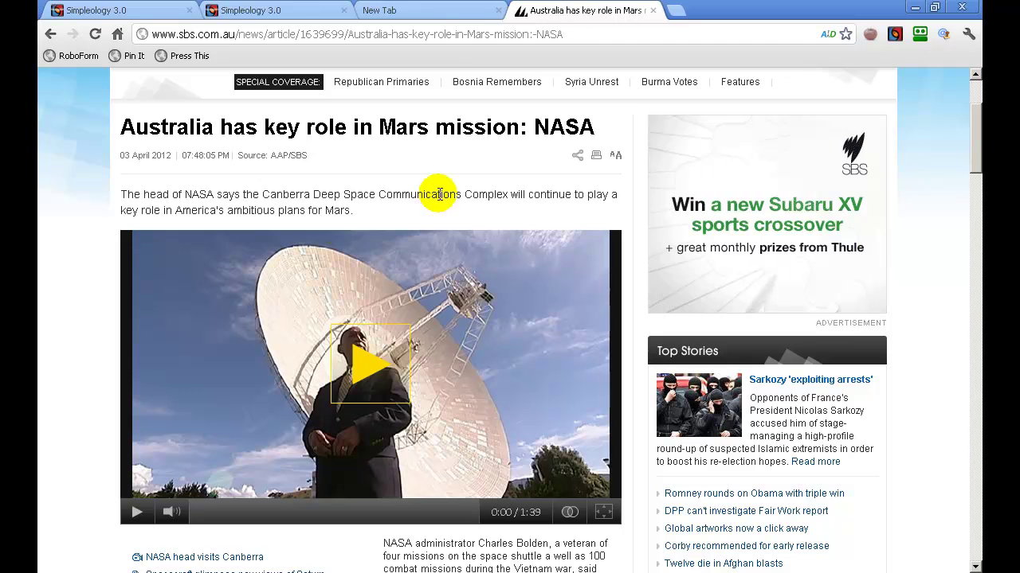
{"action": "left_click_drag", "start_coordinate": [361, 209], "coordinate": [284, 196]}
{"action": "right_click", "coordinate": [303, 199]}
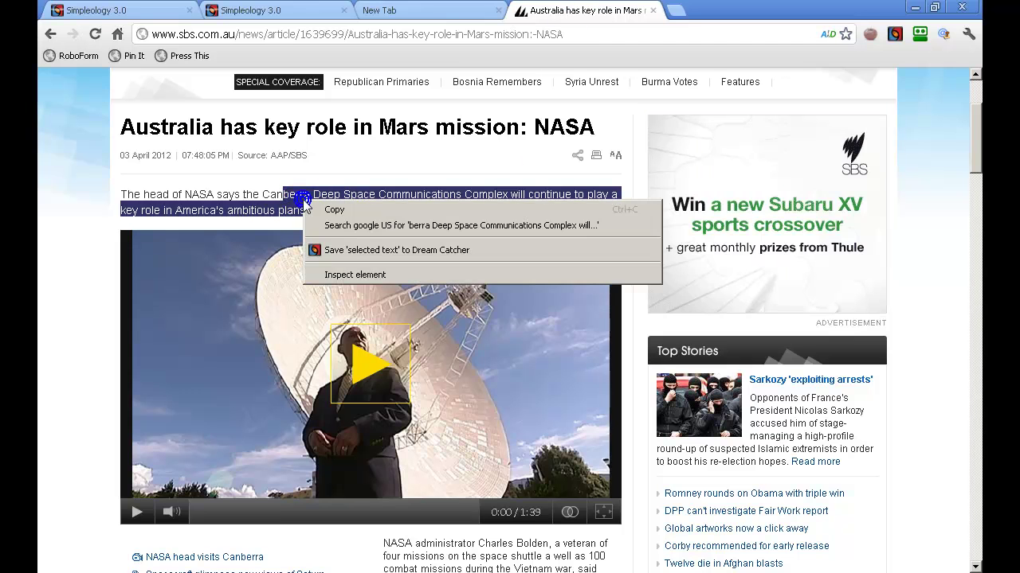
{"action": "left_click", "coordinate": [470, 154]}
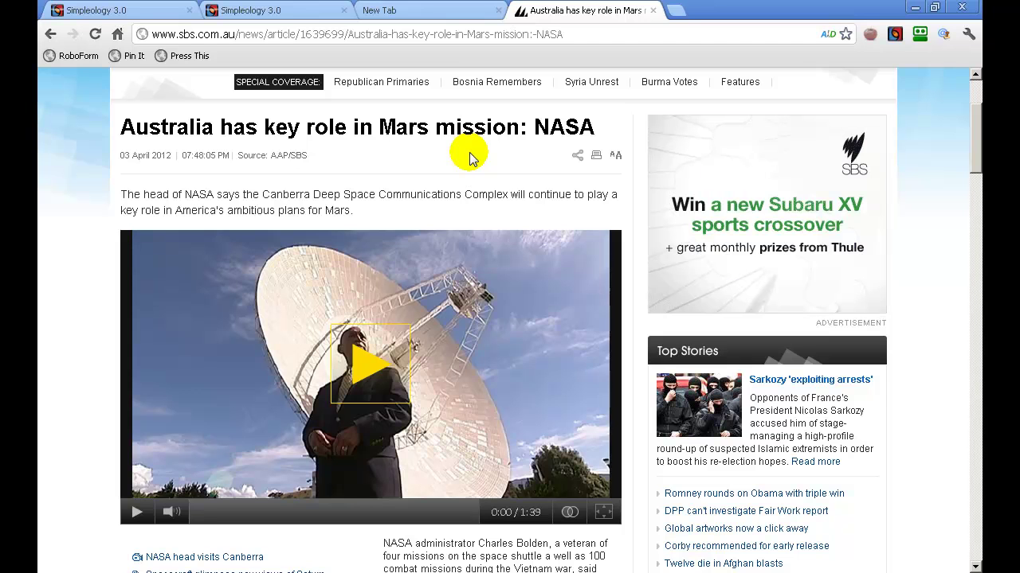
Send the test note 'test 12' to Dream Catcher using the dc omnibox command
{"action": "key", "text": "ctrl+l"}
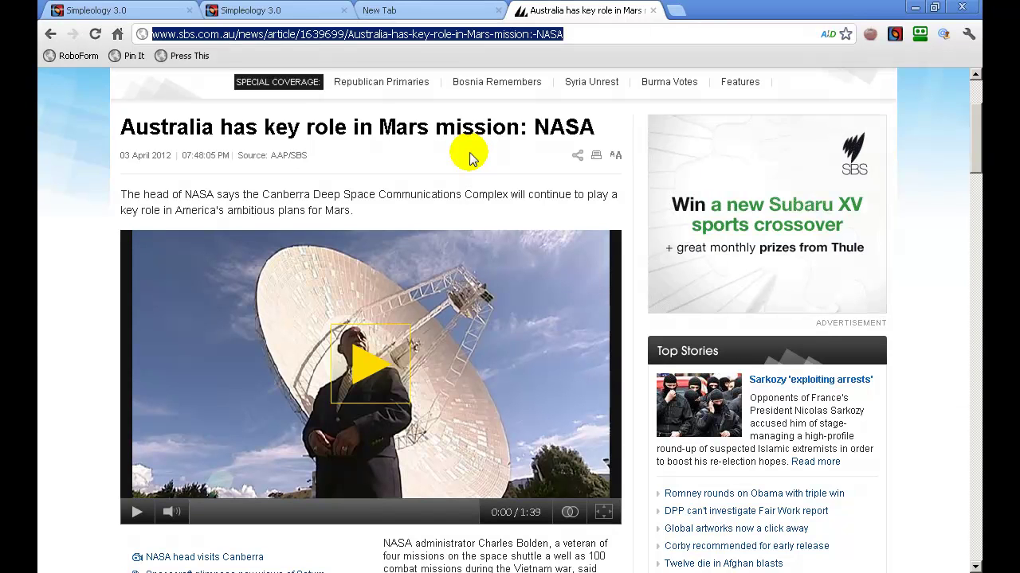
{"action": "type", "text": "dc"}
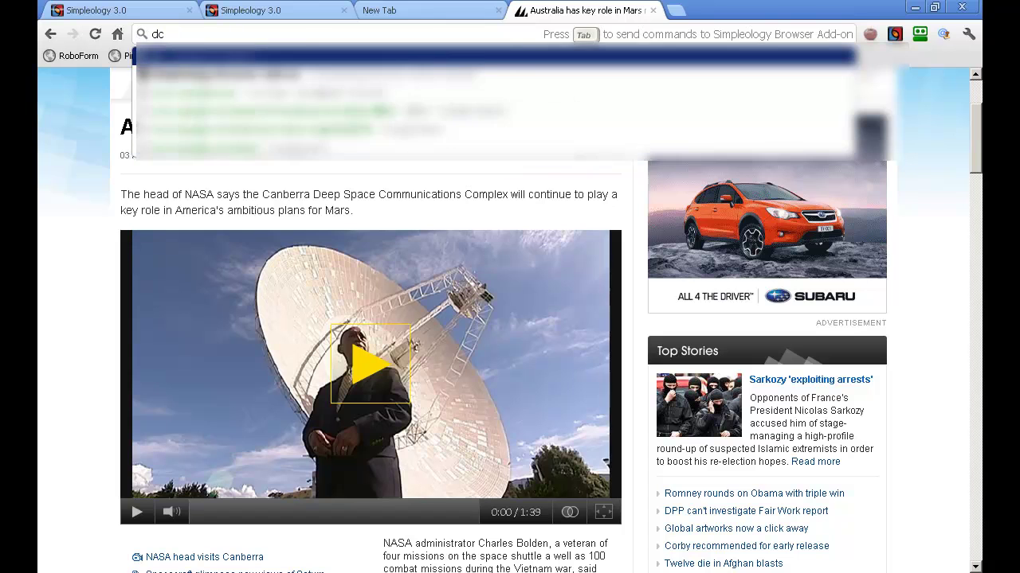
{"action": "key", "text": "Tab"}
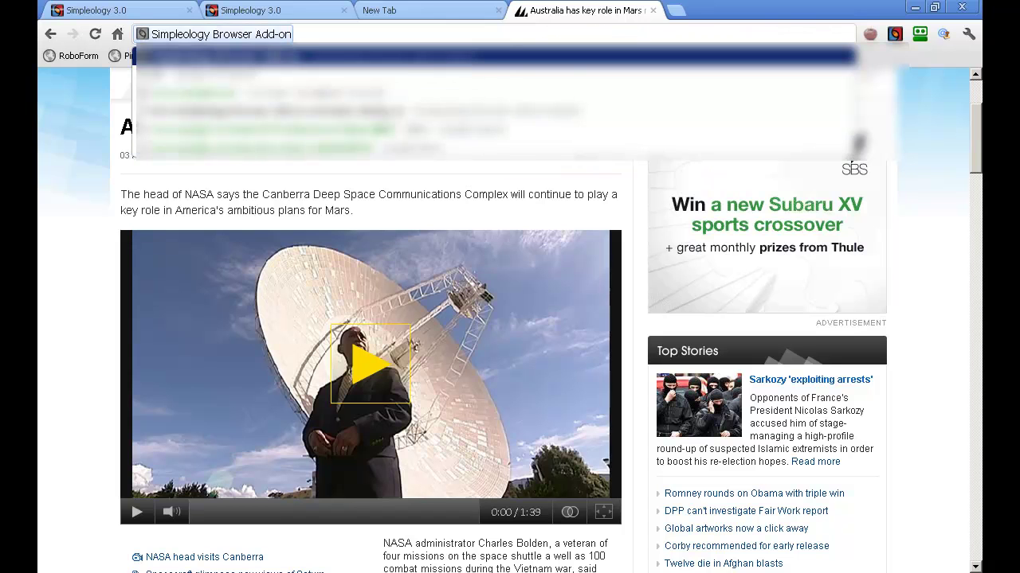
{"action": "type", "text": "test 12"}
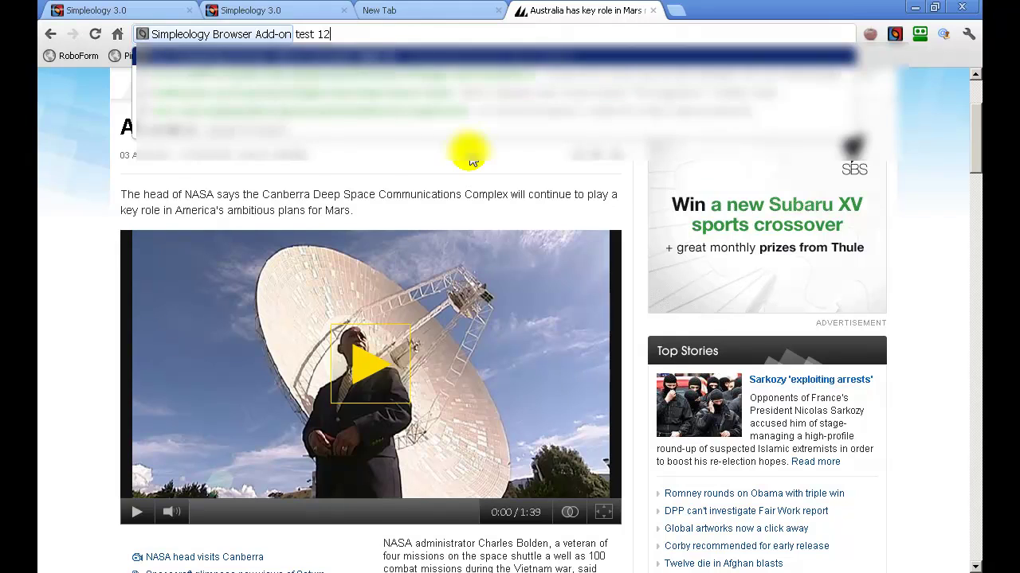
{"action": "key", "text": "Return"}
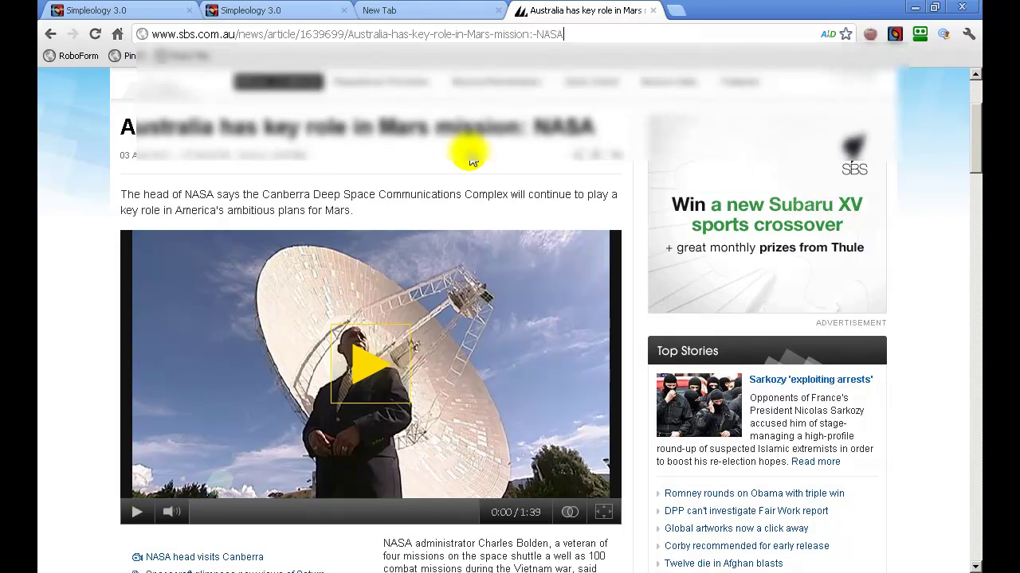
Reload the Dream Catcher page to show the new test item, then go back to New Tab
{"action": "left_click", "coordinate": [321, 12]}
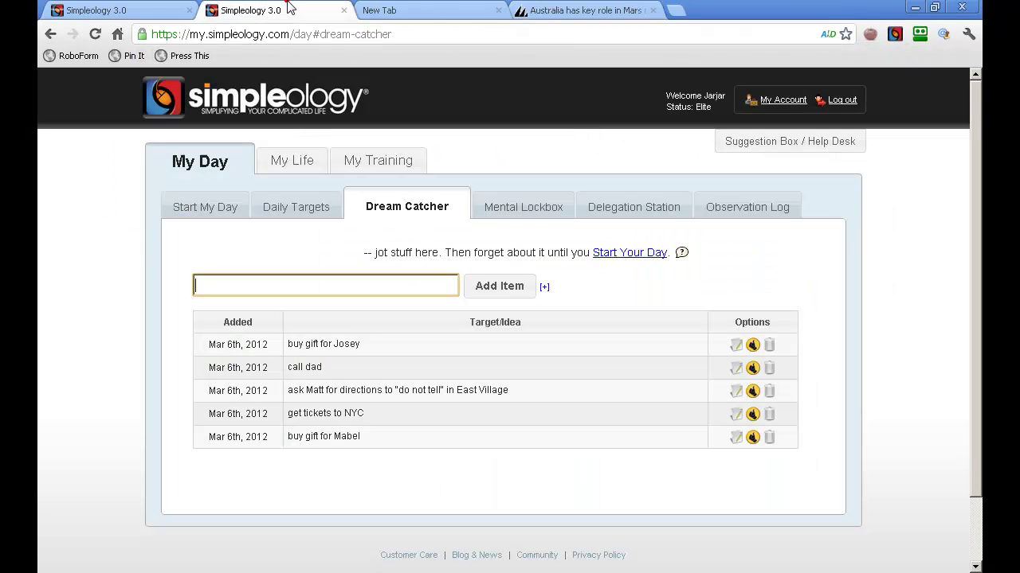
{"action": "right_click", "coordinate": [109, 233]}
{"action": "left_click", "coordinate": [141, 279]}
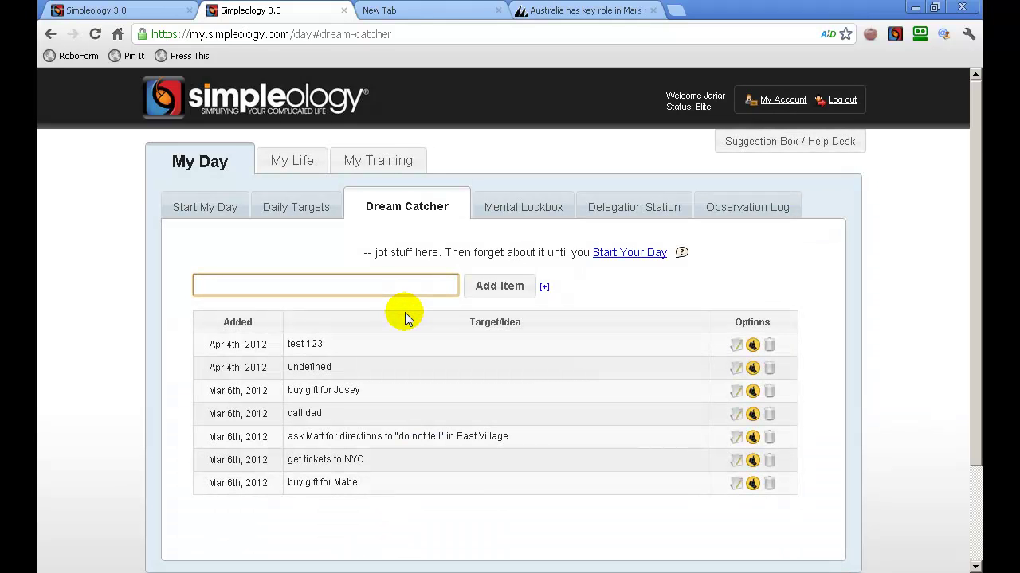
{"action": "left_click", "coordinate": [430, 12]}
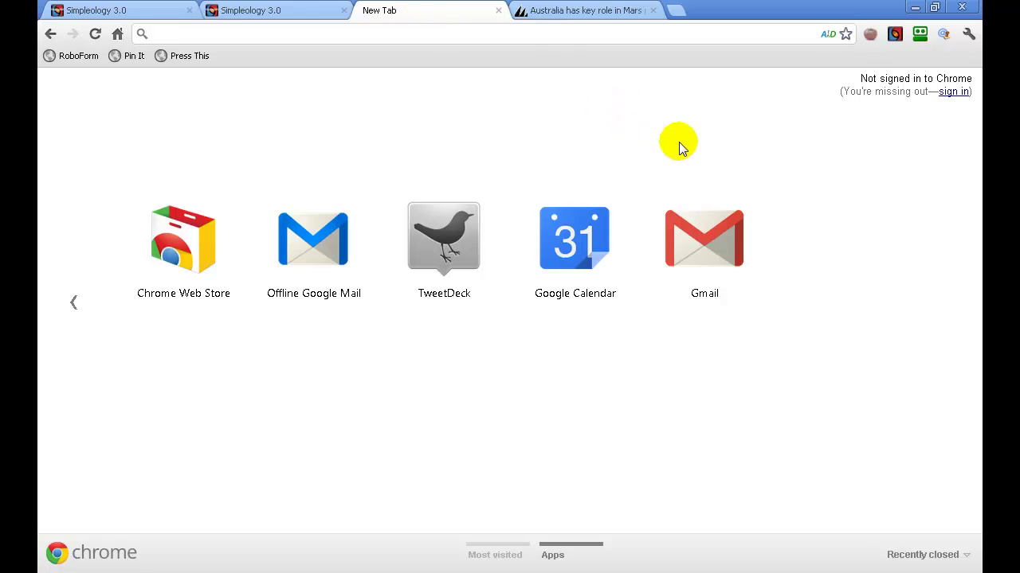
Review and save the Block Sites bodyguard profile in the add-on options
{"action": "left_click", "coordinate": [895, 36]}
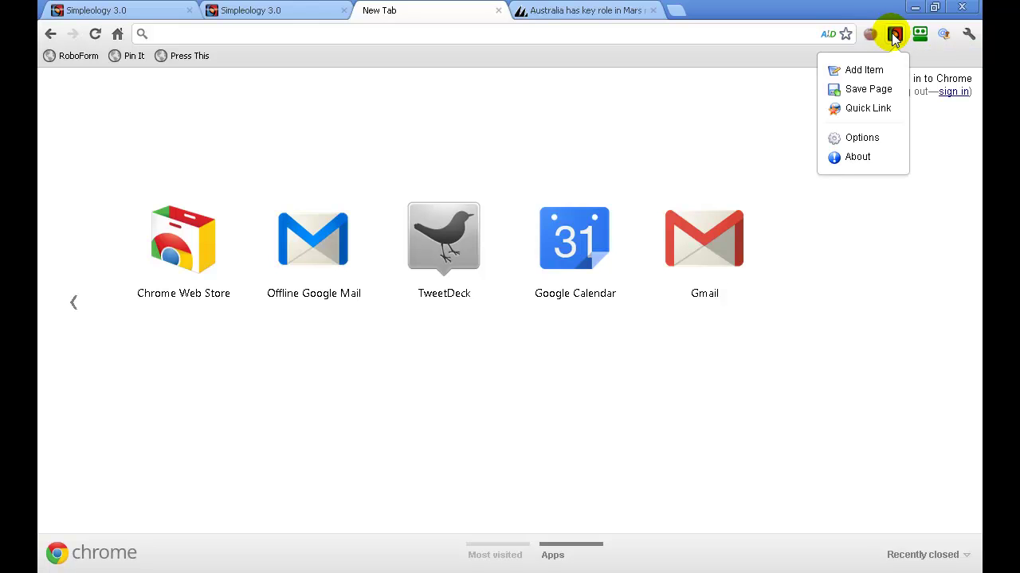
{"action": "left_click", "coordinate": [859, 136]}
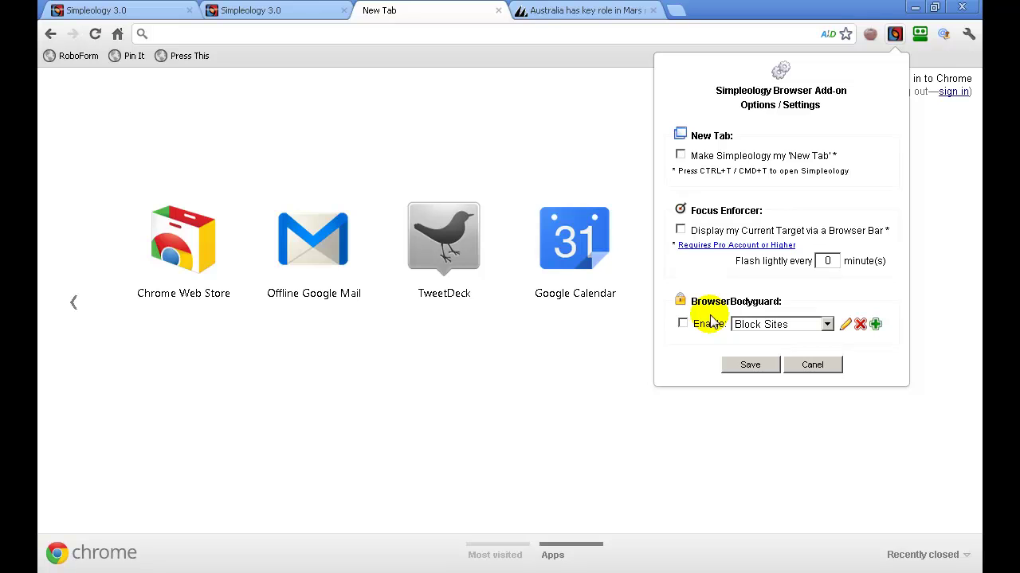
{"action": "left_click", "coordinate": [846, 326]}
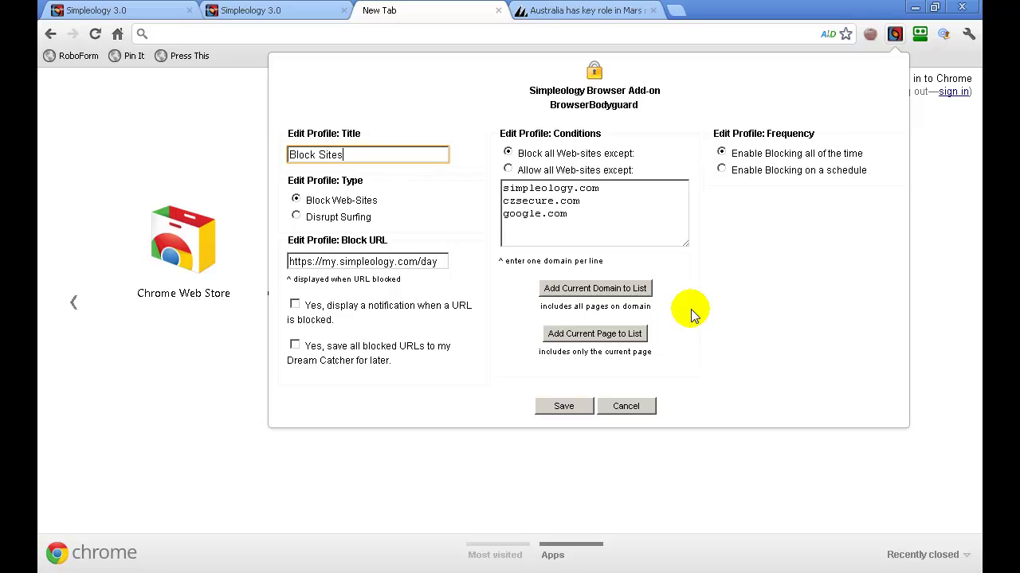
{"action": "left_click", "coordinate": [569, 407]}
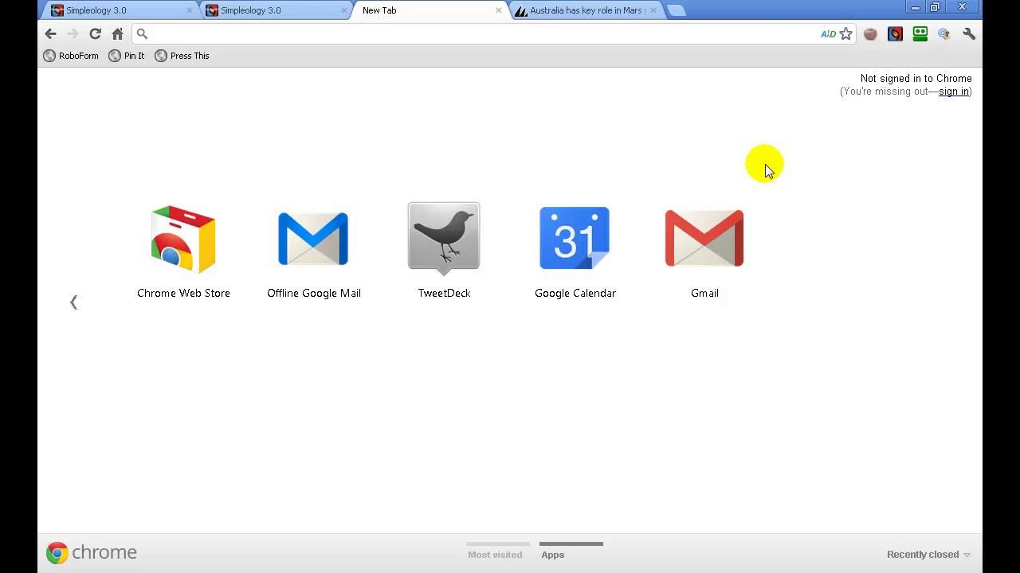
Enable Browser Bodyguard with the Block Sites profile and save the add-on settings
{"action": "left_click", "coordinate": [894, 33]}
{"action": "left_click", "coordinate": [858, 137]}
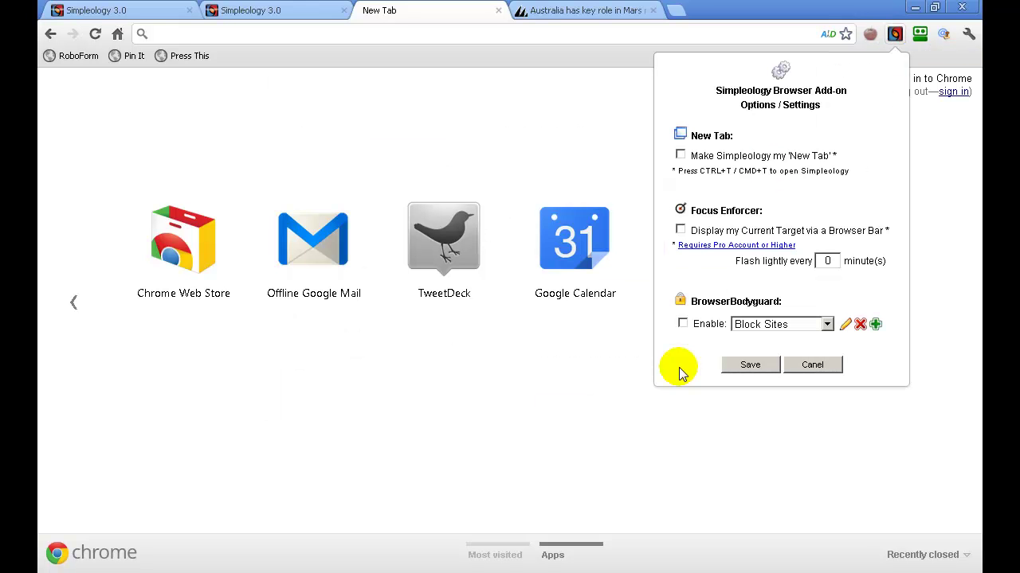
{"action": "left_click", "coordinate": [683, 323]}
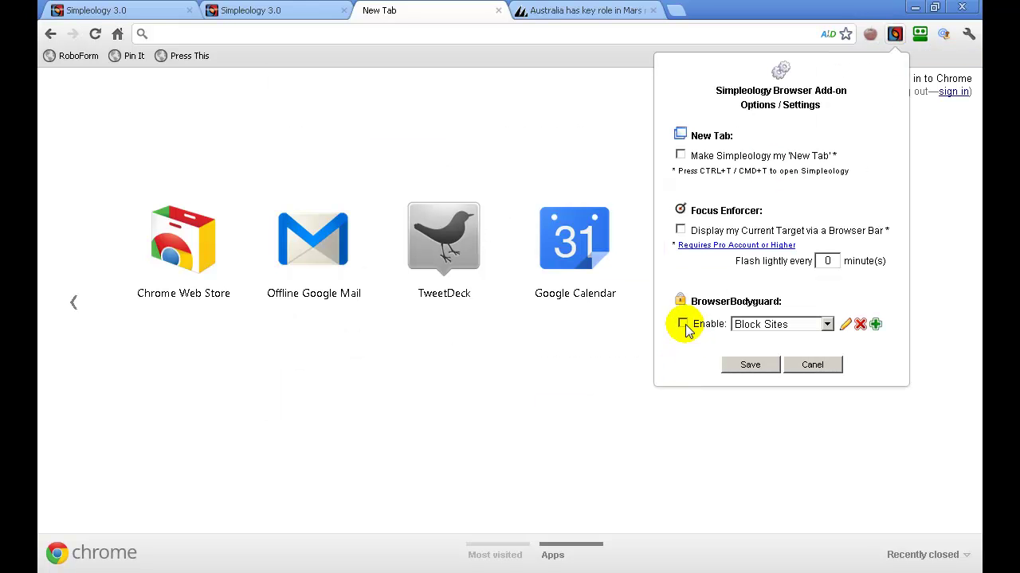
{"action": "left_click", "coordinate": [761, 325]}
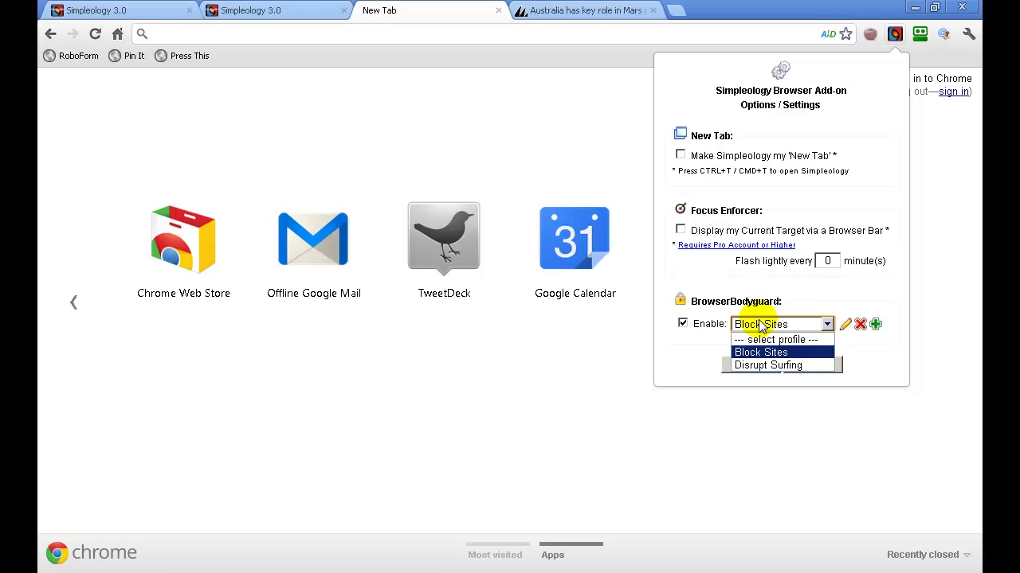
{"action": "left_click", "coordinate": [761, 325]}
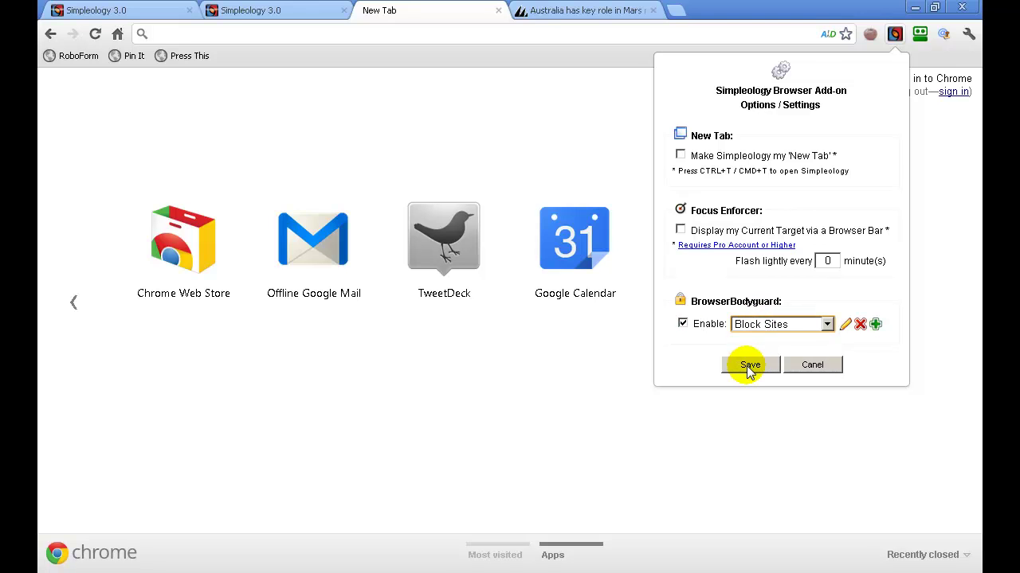
{"action": "left_click", "coordinate": [745, 365]}
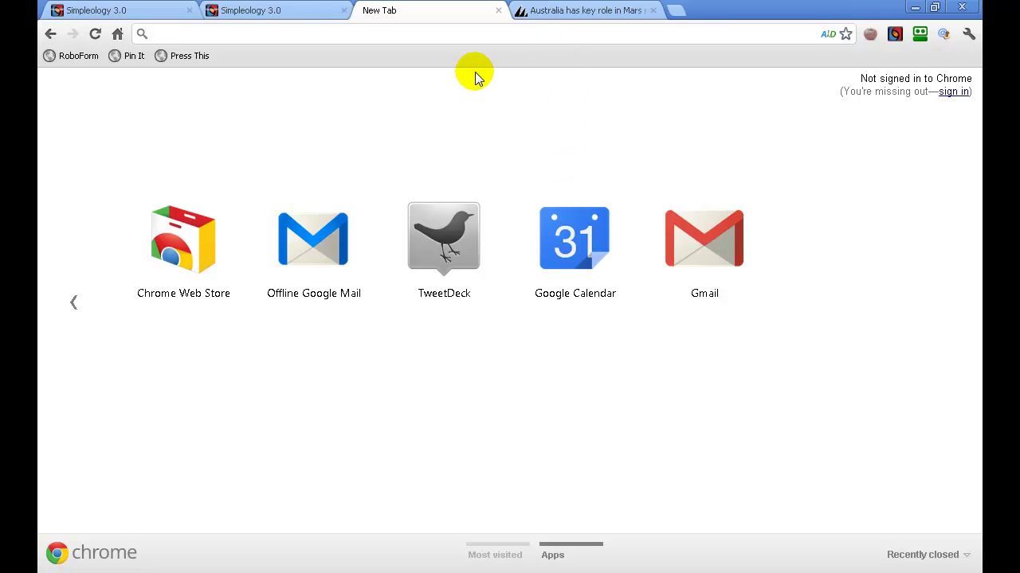
Open youtube.com in a new tab to confirm it redirects to Daily Targets
{"action": "key", "text": "ctrl+t"}
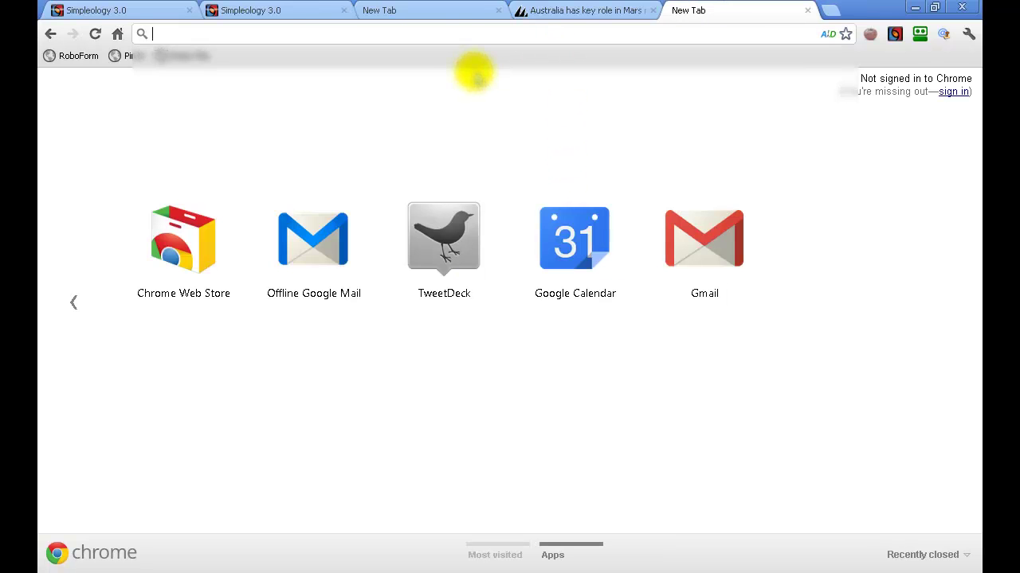
{"action": "type", "text": "you"}
{"action": "key", "text": "Return"}
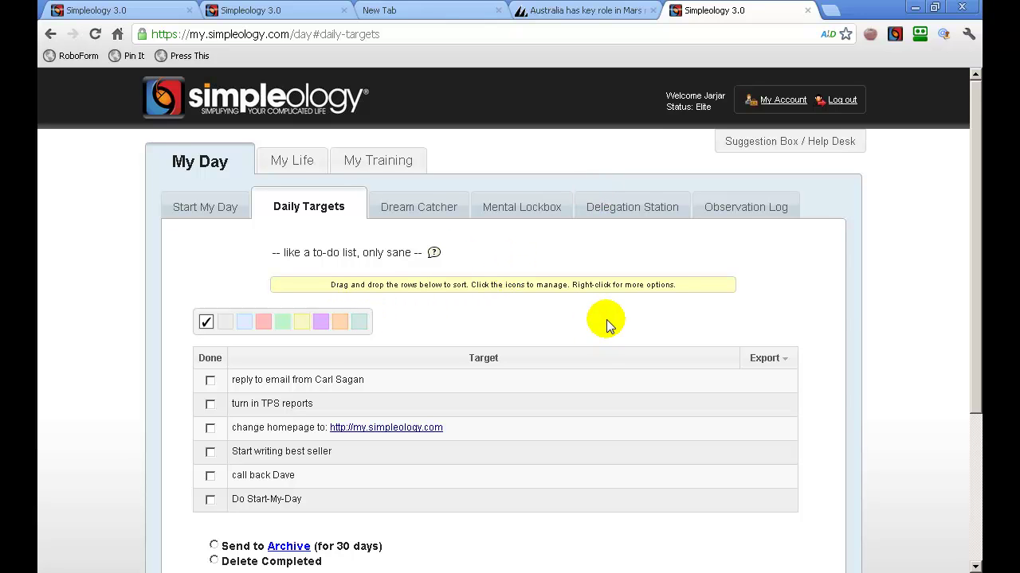
Select the Disrupt Surfing bodyguard profile, review and save it, then save the add-on options
{"action": "left_click", "coordinate": [894, 34]}
{"action": "left_click", "coordinate": [773, 322]}
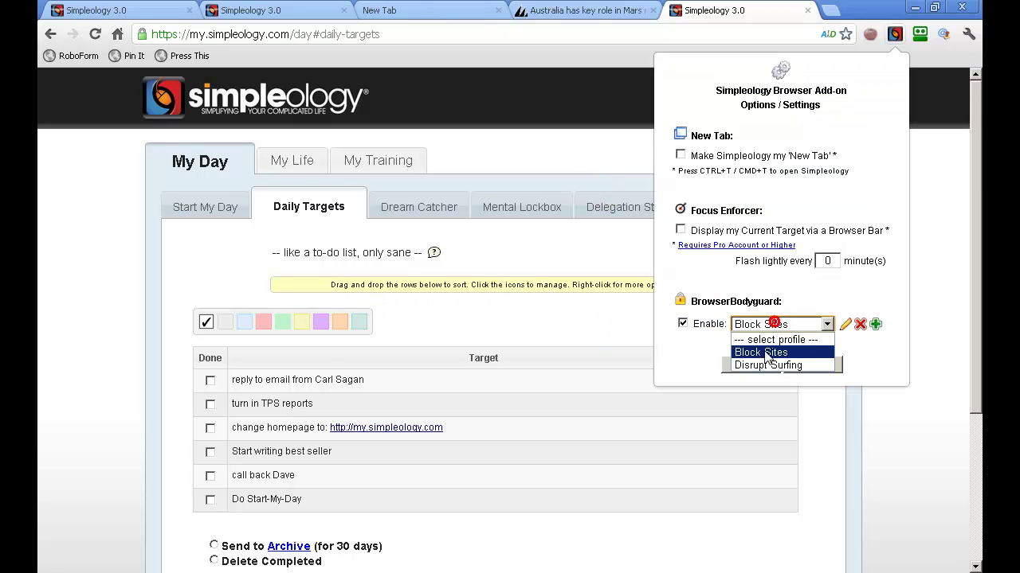
{"action": "left_click", "coordinate": [769, 365]}
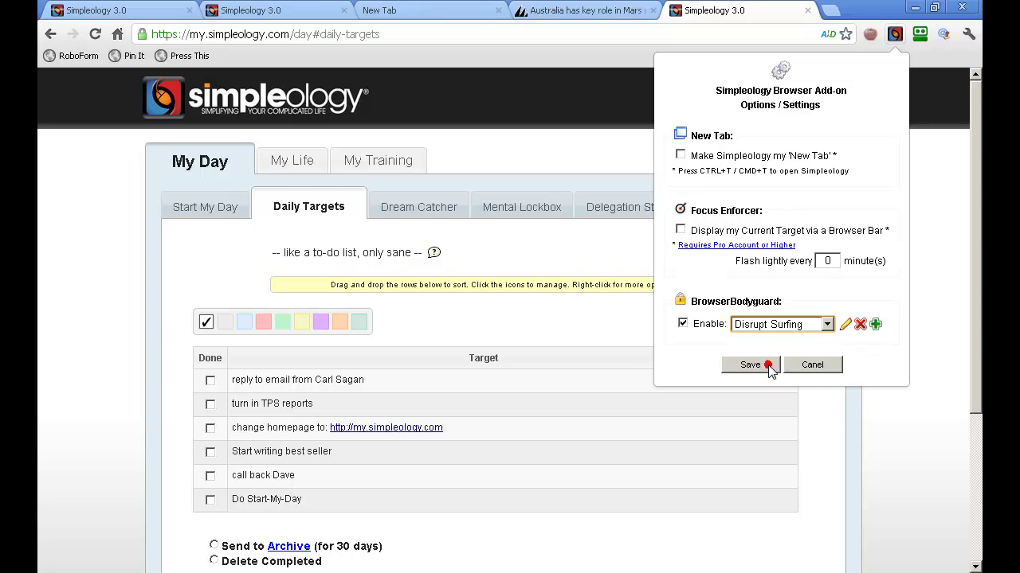
{"action": "left_click", "coordinate": [844, 325]}
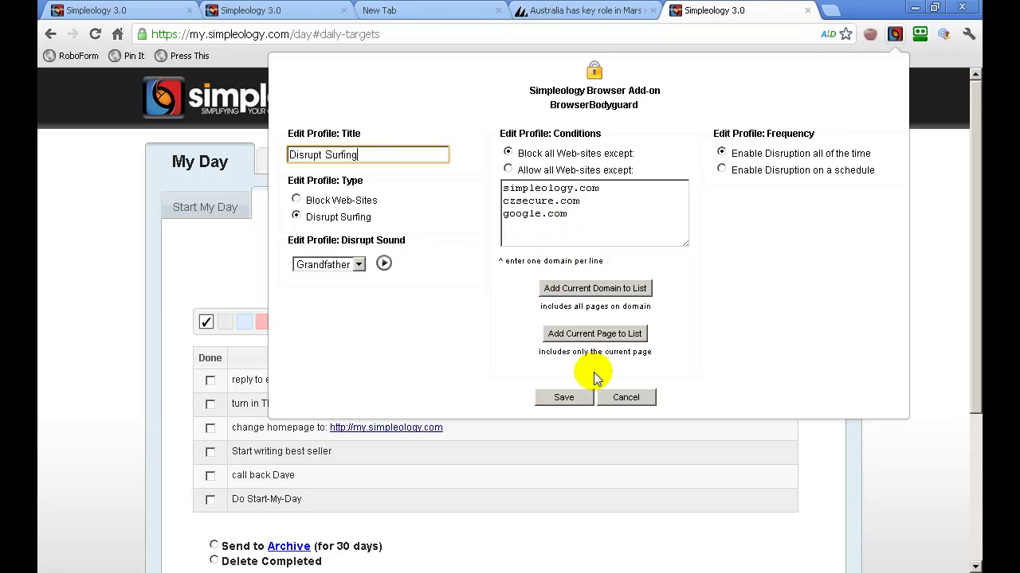
{"action": "left_click", "coordinate": [563, 397]}
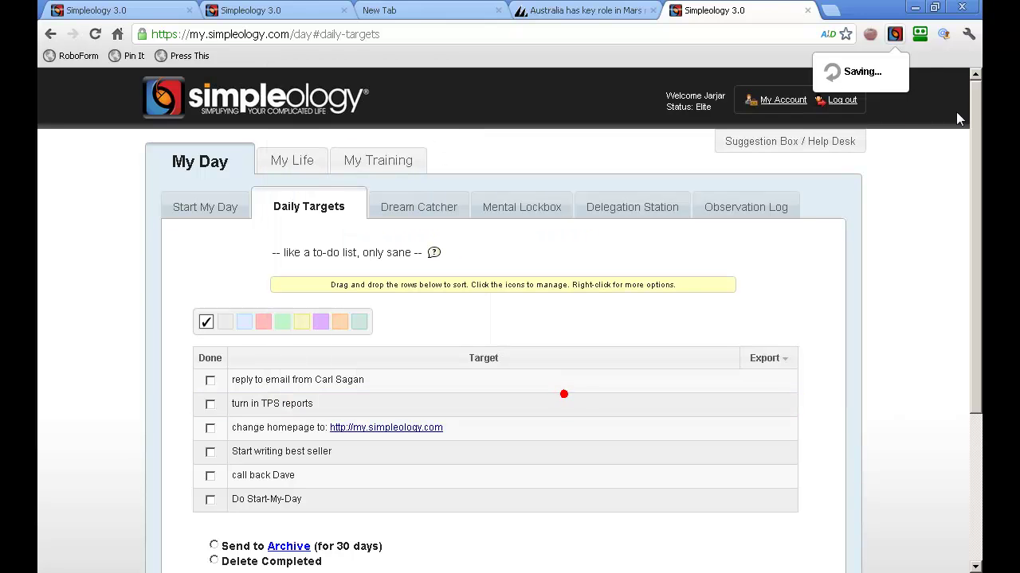
{"action": "left_click", "coordinate": [894, 34]}
{"action": "left_click", "coordinate": [856, 139]}
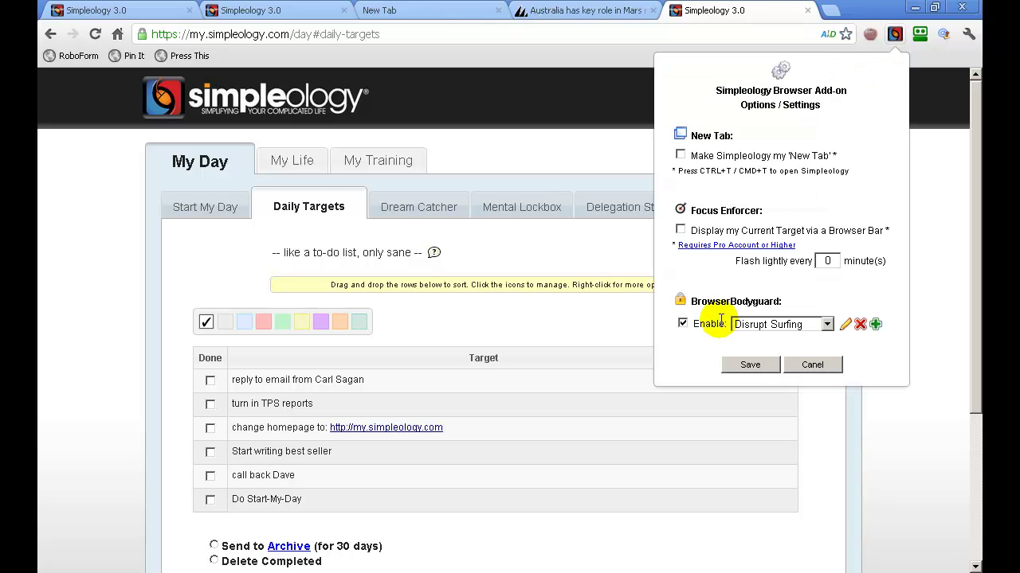
{"action": "left_click", "coordinate": [748, 365]}
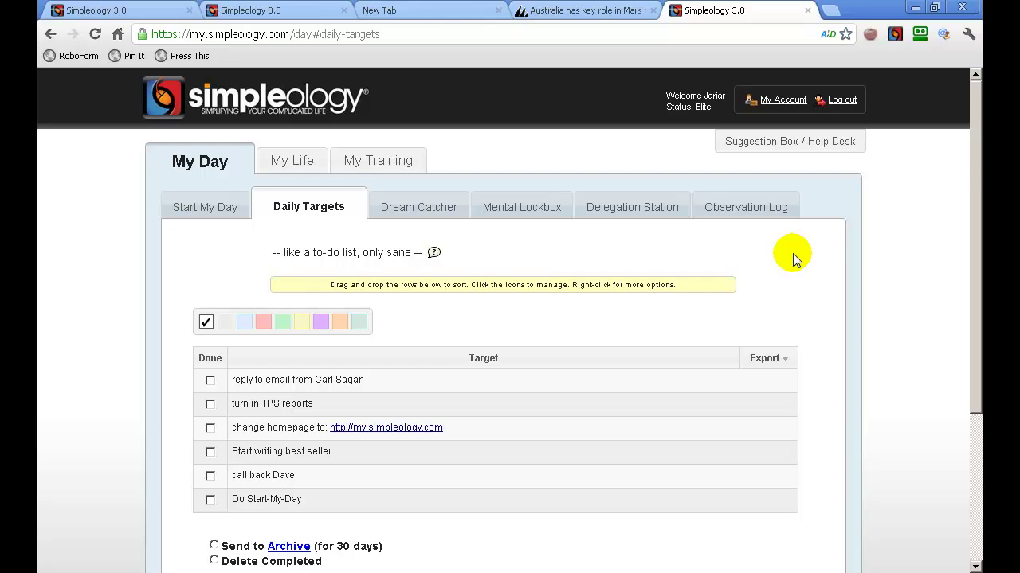
Load youtube.com in a new tab, mute the Surf Disruptor reminder, and return to Daily Targets
{"action": "key", "text": "ctrl+t"}
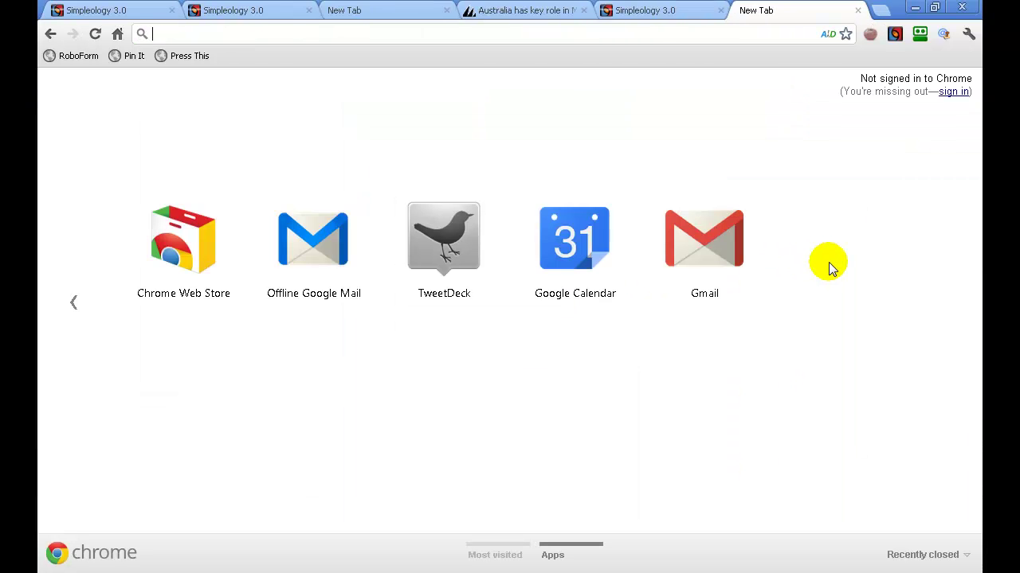
{"action": "type", "text": "you"}
{"action": "key", "text": "Return"}
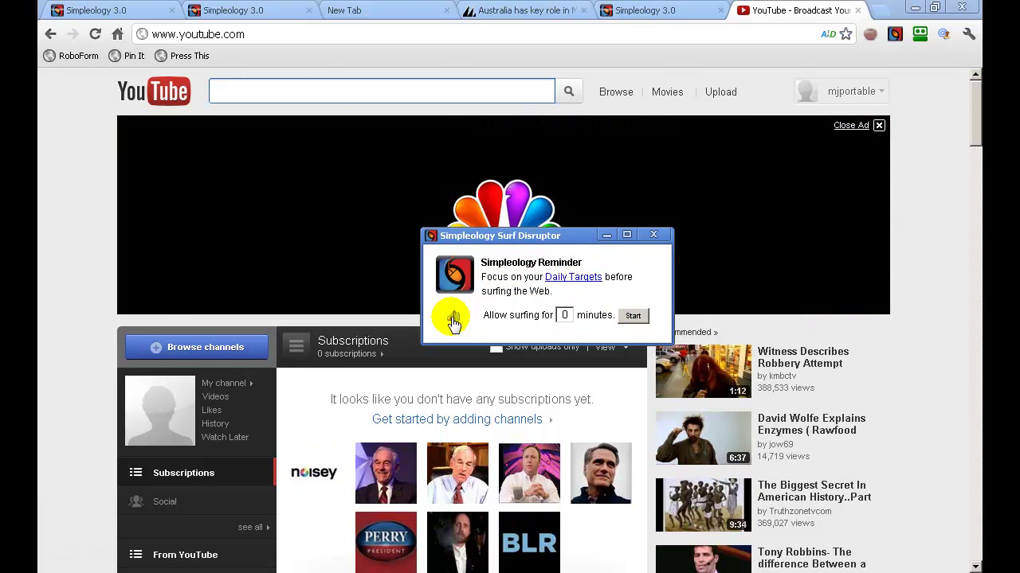
{"action": "left_click", "coordinate": [452, 319]}
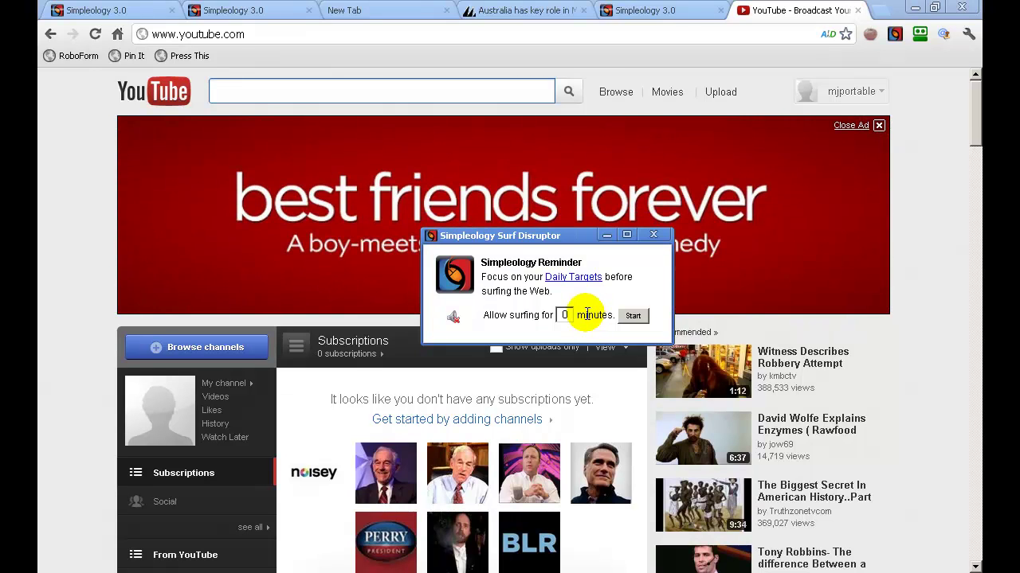
{"action": "left_click", "coordinate": [632, 315]}
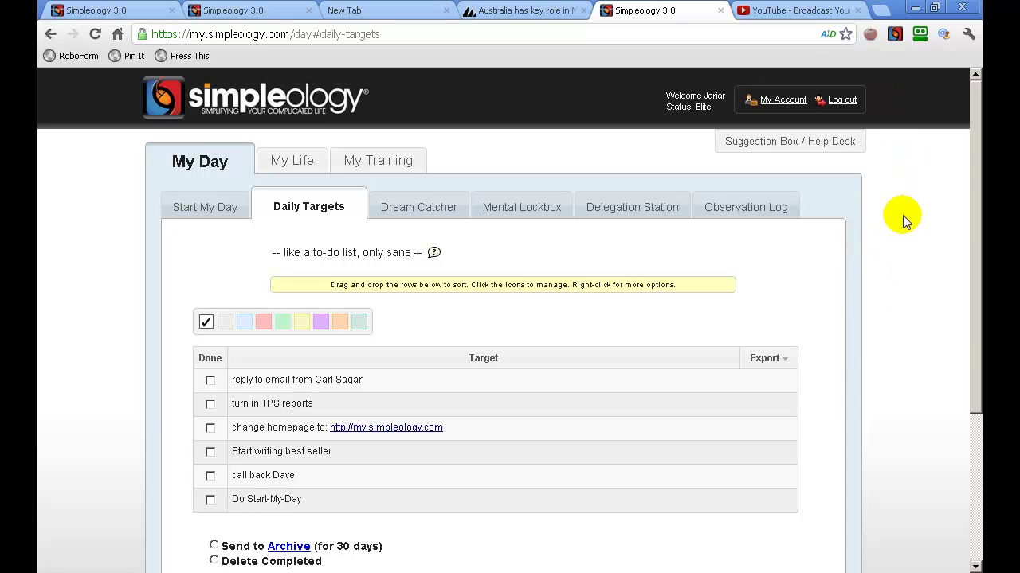
Enable the Display my Current Target browser bar with a 1-minute flash interval and save
{"action": "left_click", "coordinate": [893, 34]}
{"action": "left_click", "coordinate": [864, 139]}
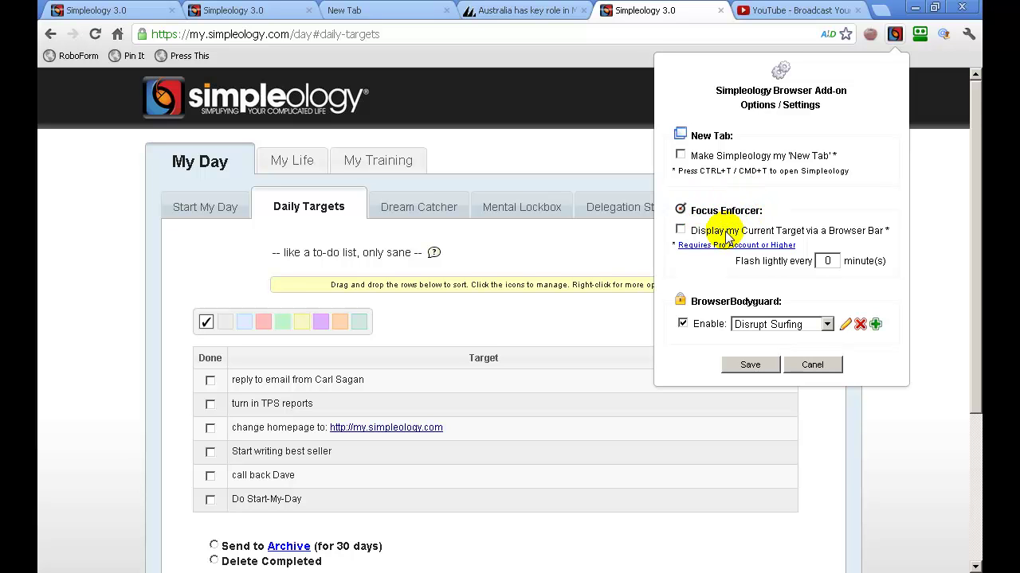
{"action": "left_click", "coordinate": [681, 230]}
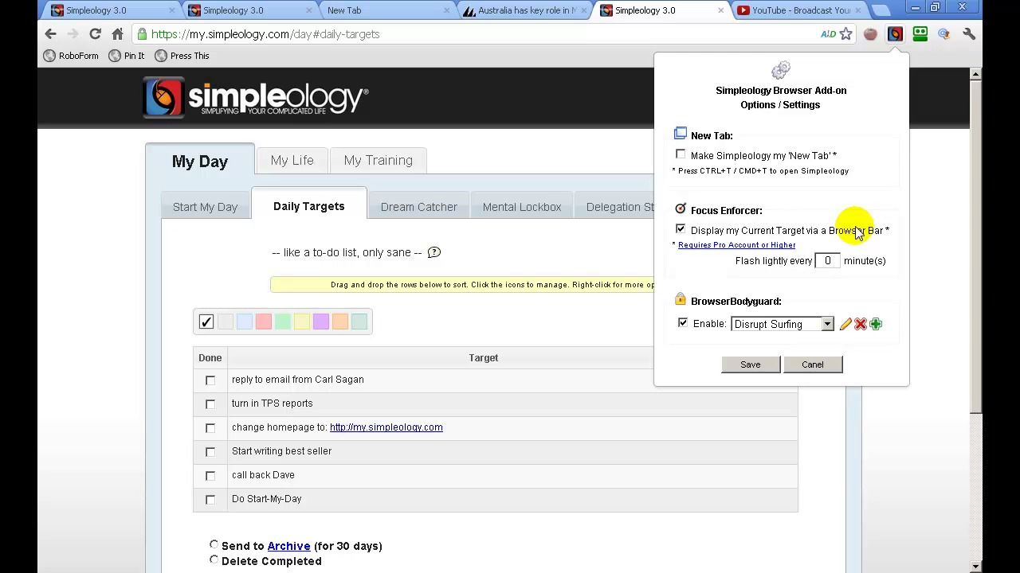
{"action": "left_click", "coordinate": [829, 260]}
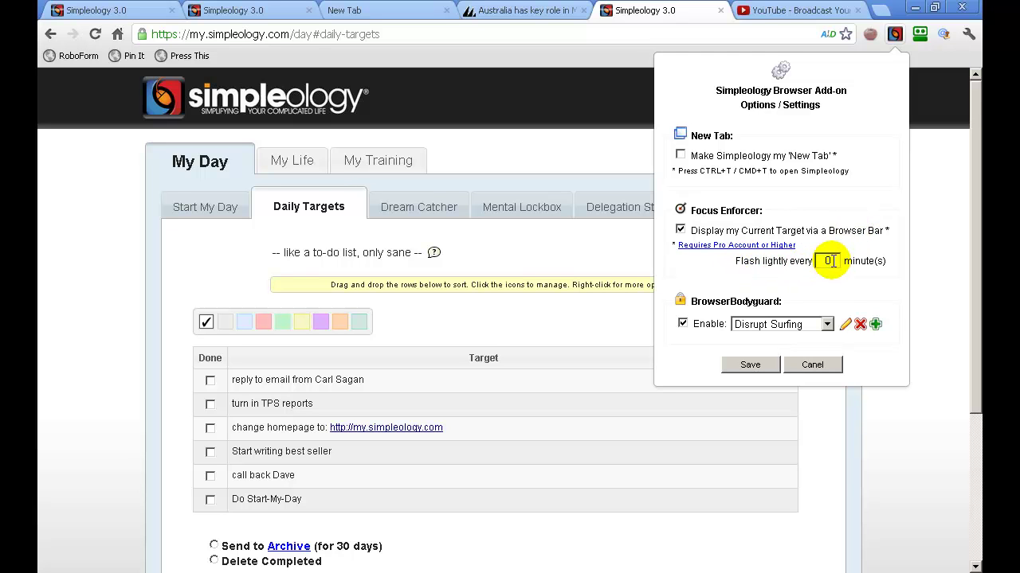
{"action": "key", "text": "BackSpace"}
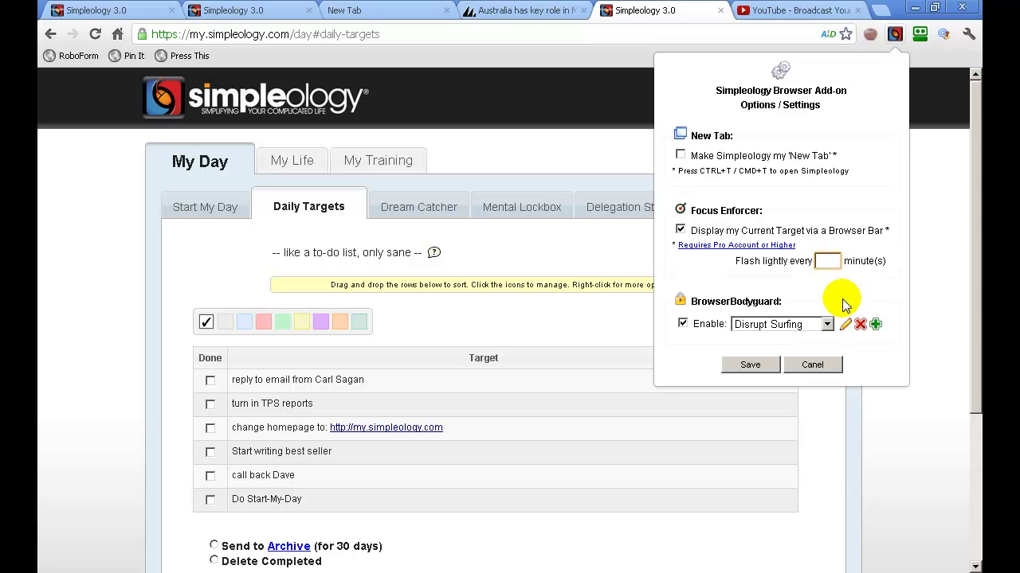
{"action": "type", "text": "1"}
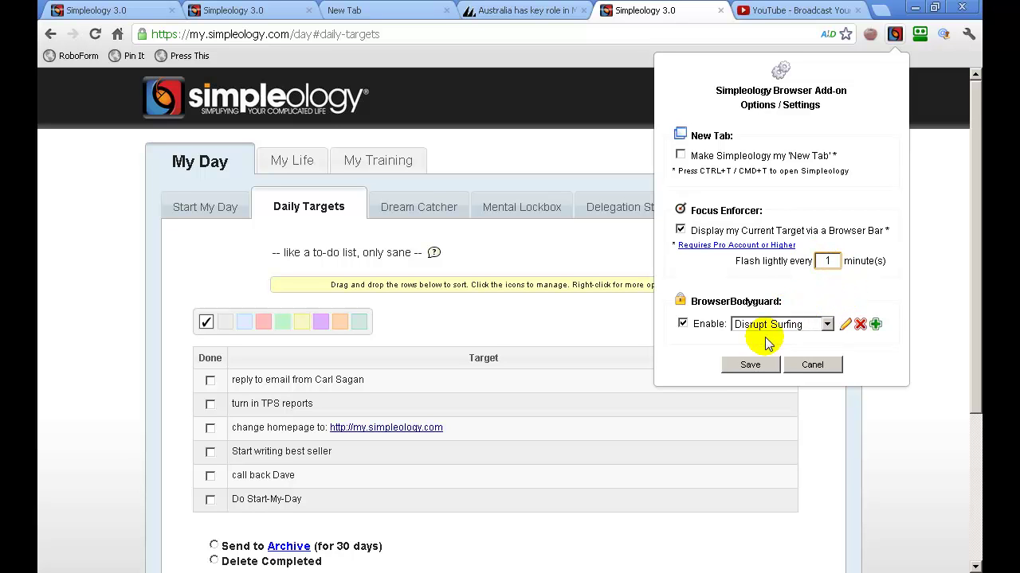
{"action": "left_click", "coordinate": [749, 364]}
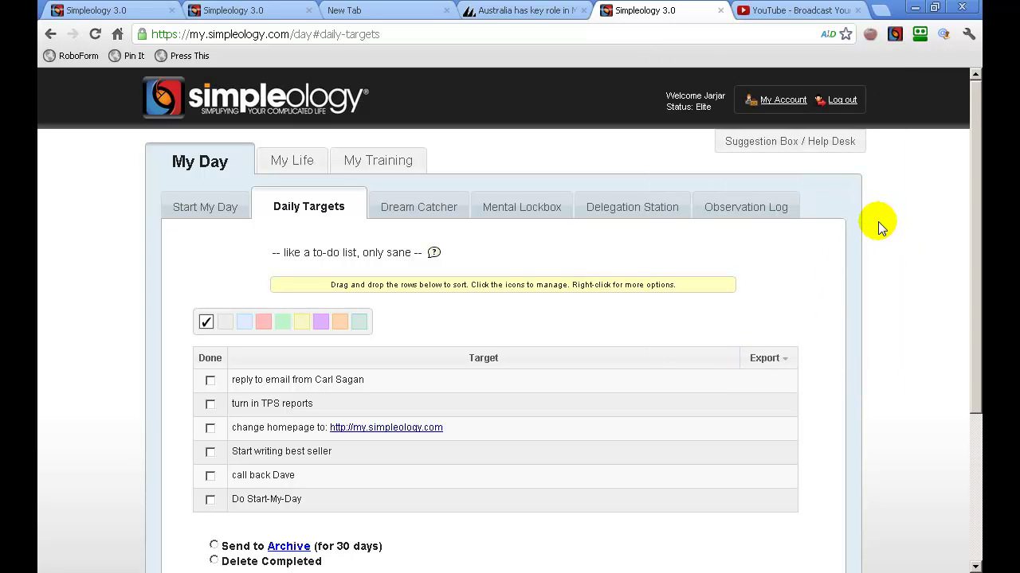
Load google.com in a new tab and mark the current target done in the target bar
{"action": "key", "text": "ctrl+t"}
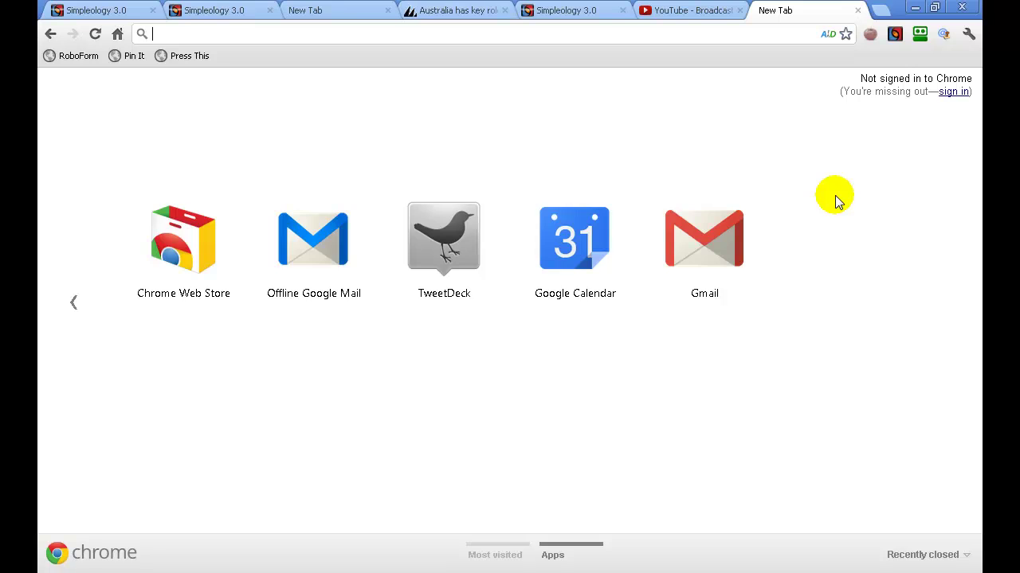
{"action": "type", "text": "google.com"}
{"action": "key", "text": "Return"}
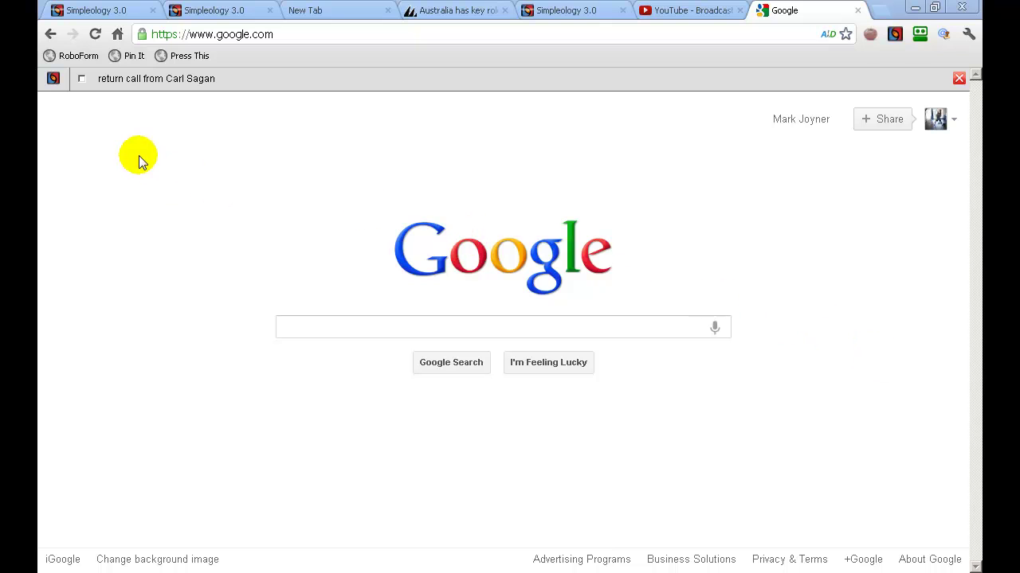
{"action": "left_click", "coordinate": [81, 78]}
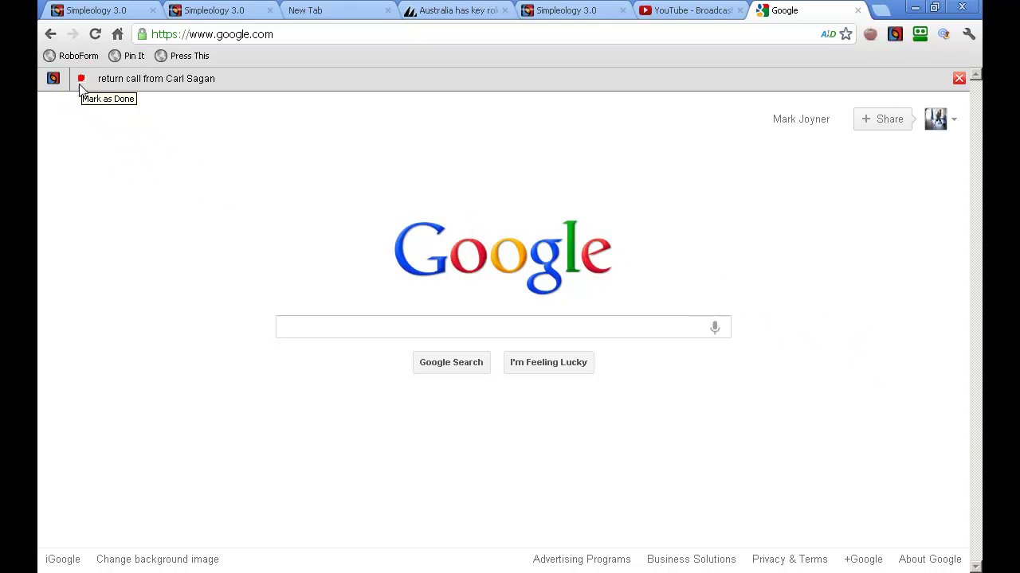